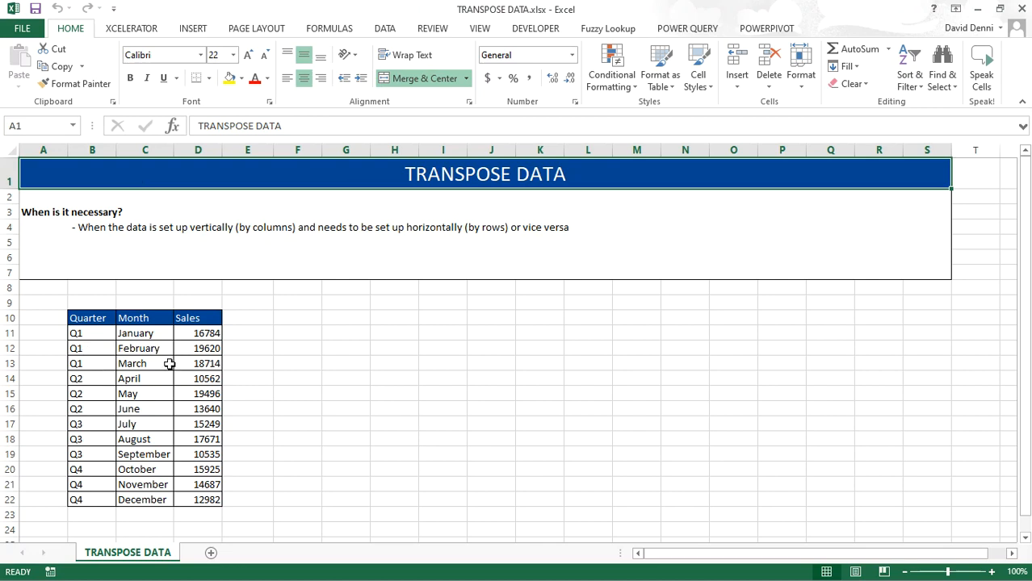
# Step: Paste a transposed copy of the table B10:D22 starting at cell F10 using Paste Special with Transpose
pyautogui.click(98, 317)
pyautogui.moveTo(98, 317); pyautogui.dragTo(198, 493)
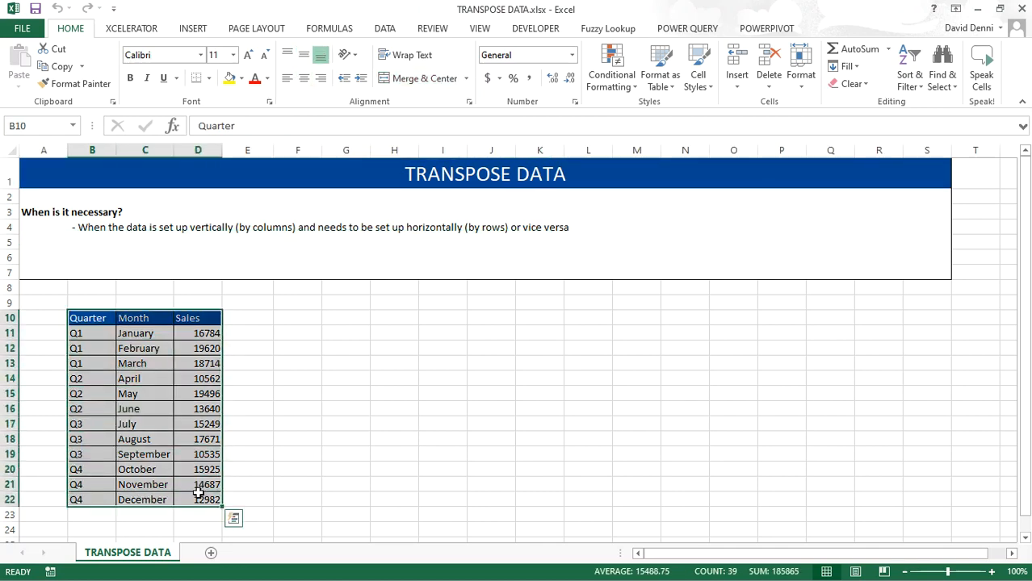
pyautogui.hotkey('ctrl', 'c')
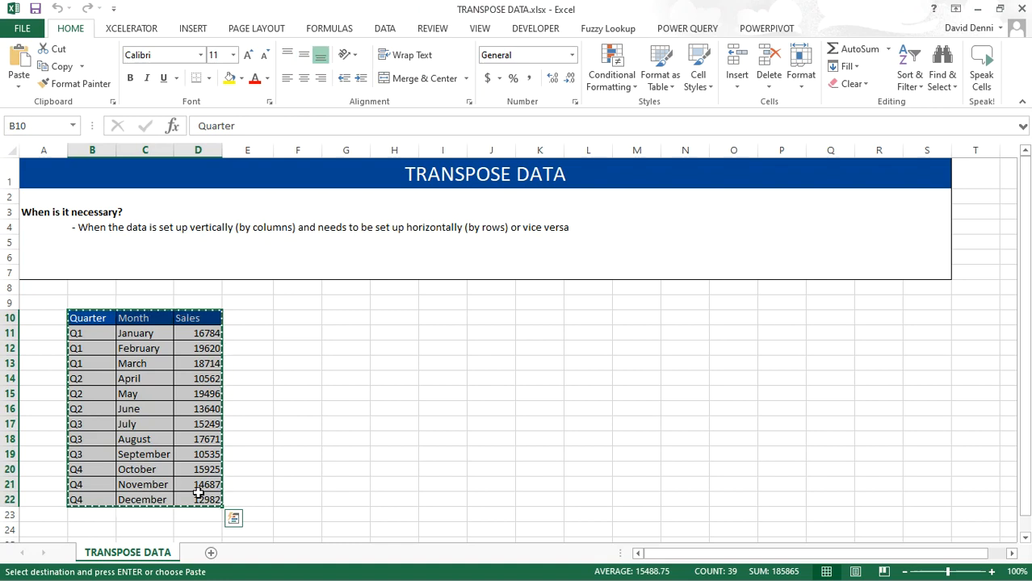
pyautogui.click(286, 320)
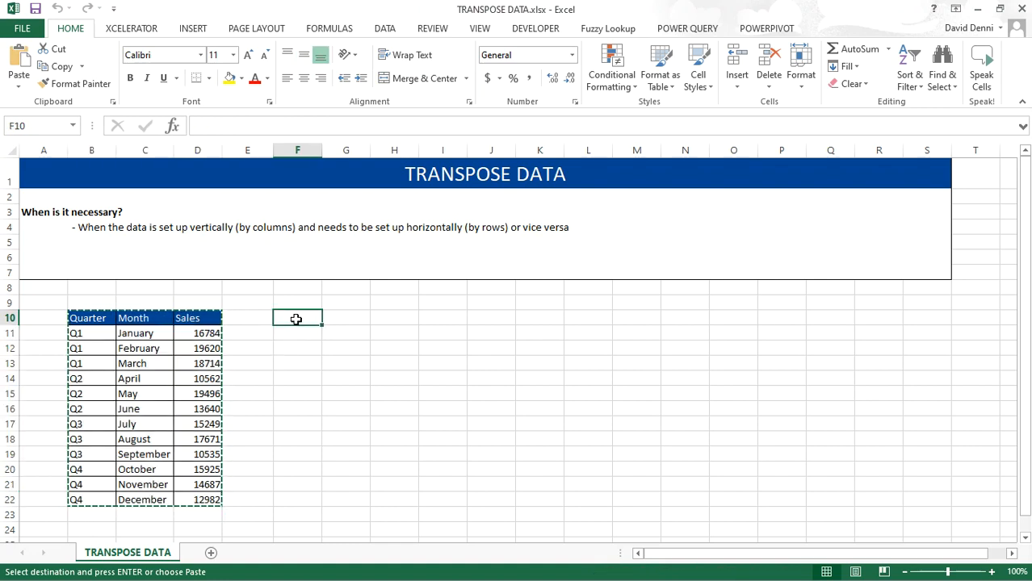
pyautogui.rightClick(297, 321)
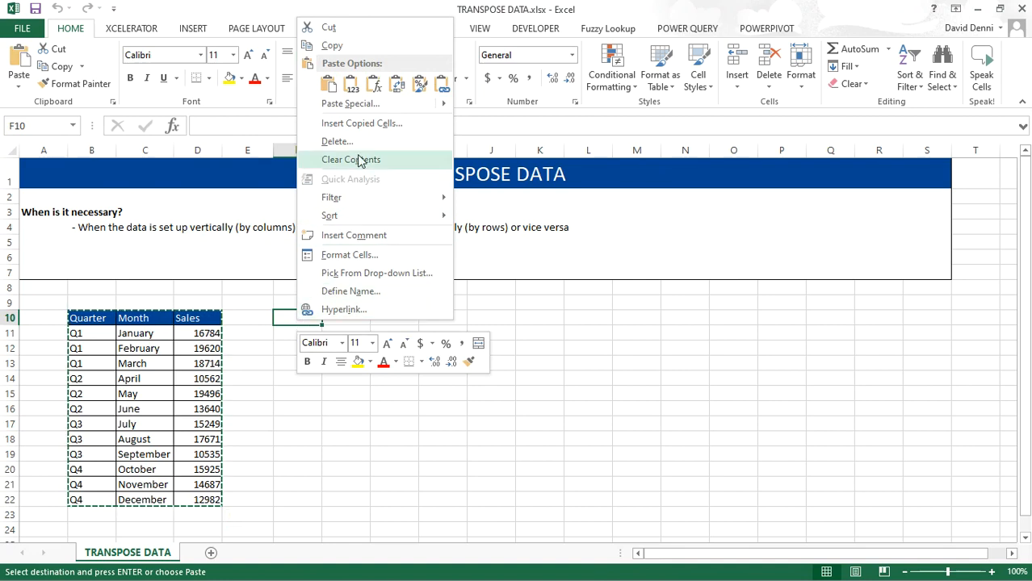
pyautogui.click(351, 104)
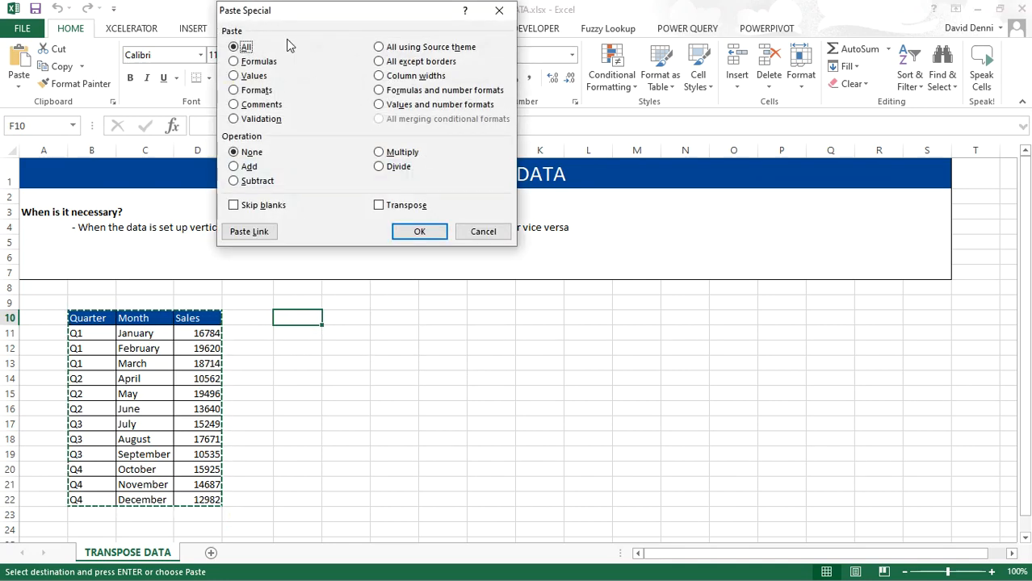
pyautogui.click(380, 207)
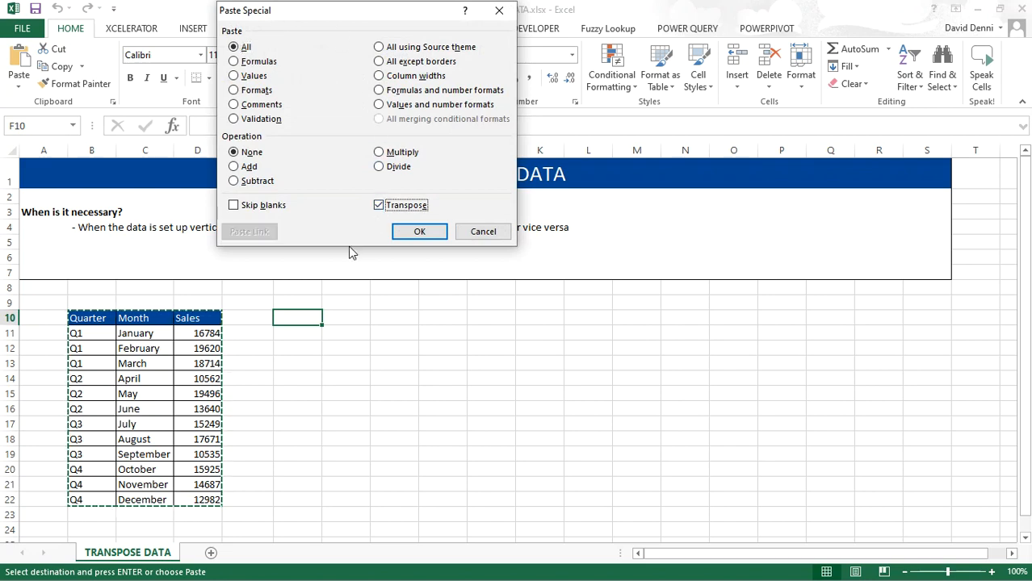
pyautogui.click(417, 232)
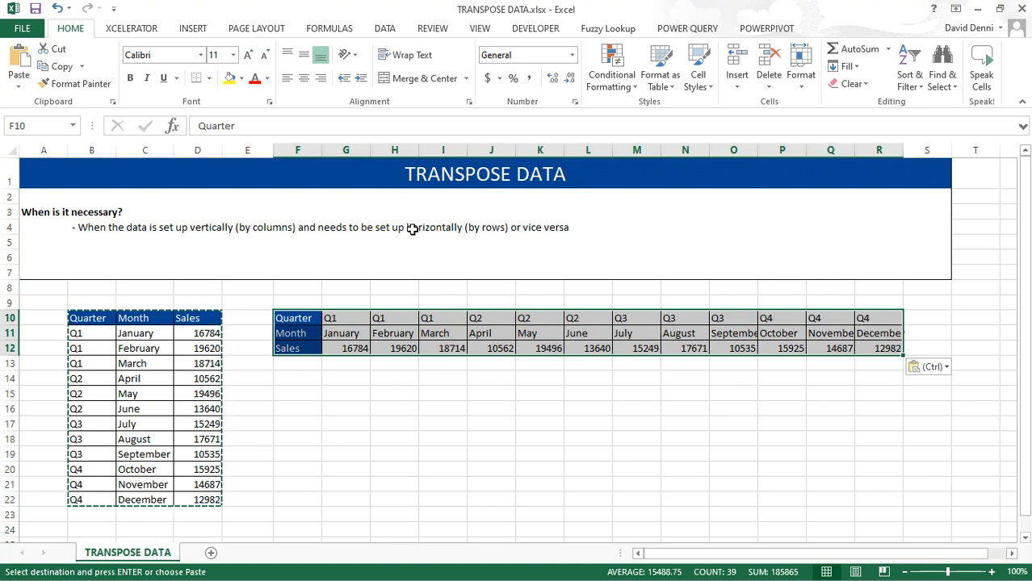
# Step: Copy the transposed range F10:R12 and paste it transposed again starting at cell F14
pyautogui.hotkey('ctrl', 'c')
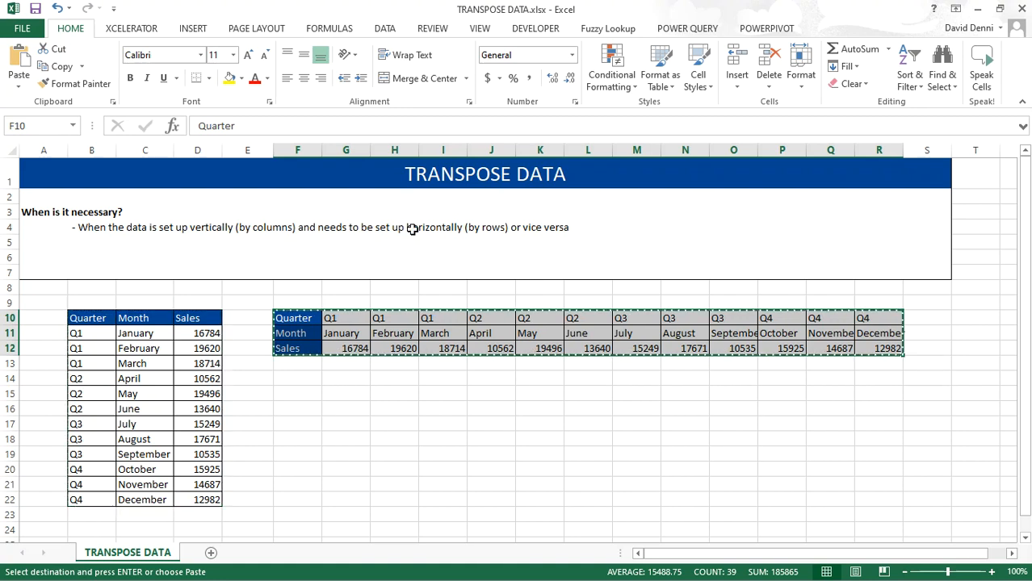
pyautogui.click(297, 380)
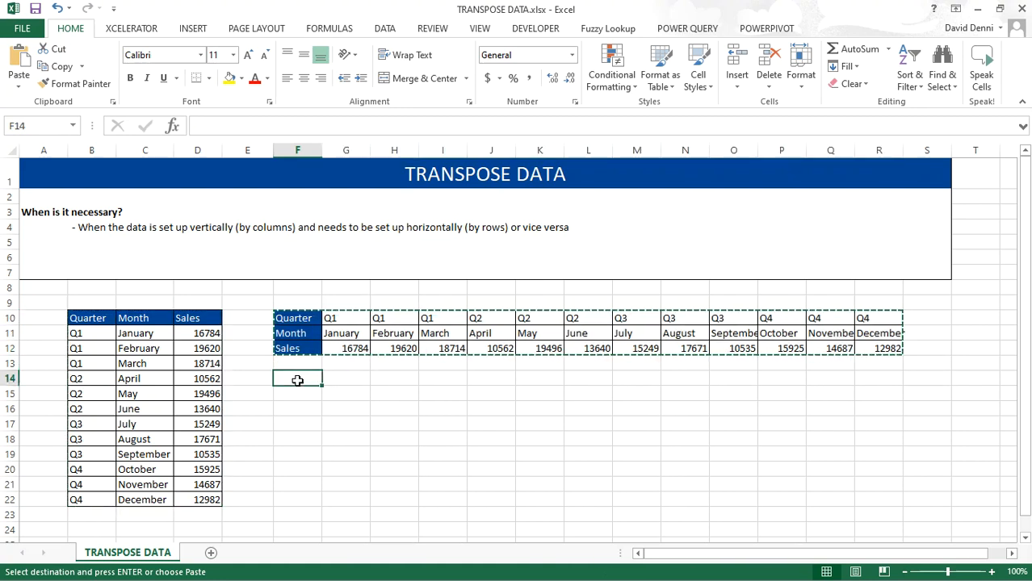
pyautogui.rightClick(299, 378)
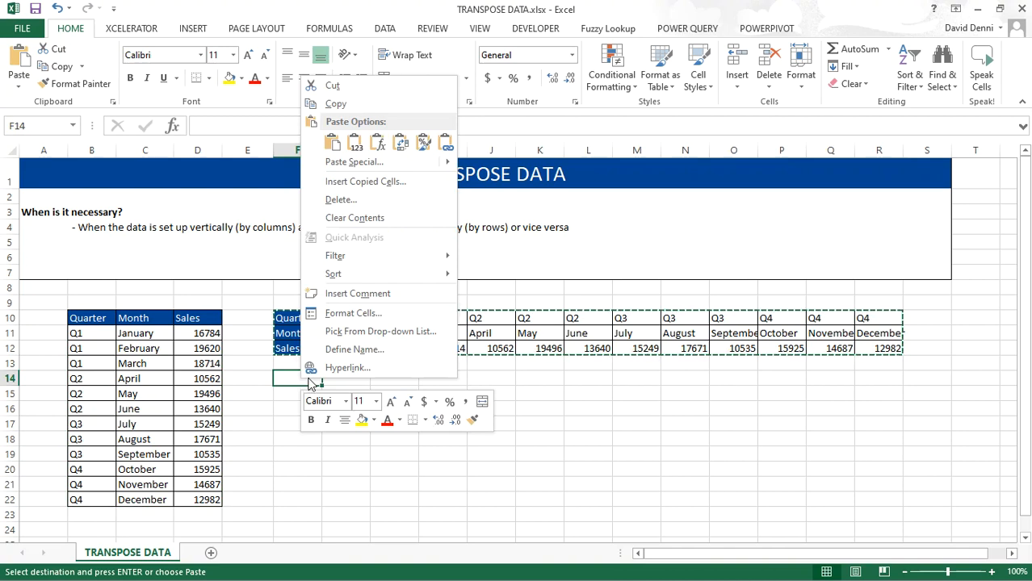
pyautogui.click(374, 164)
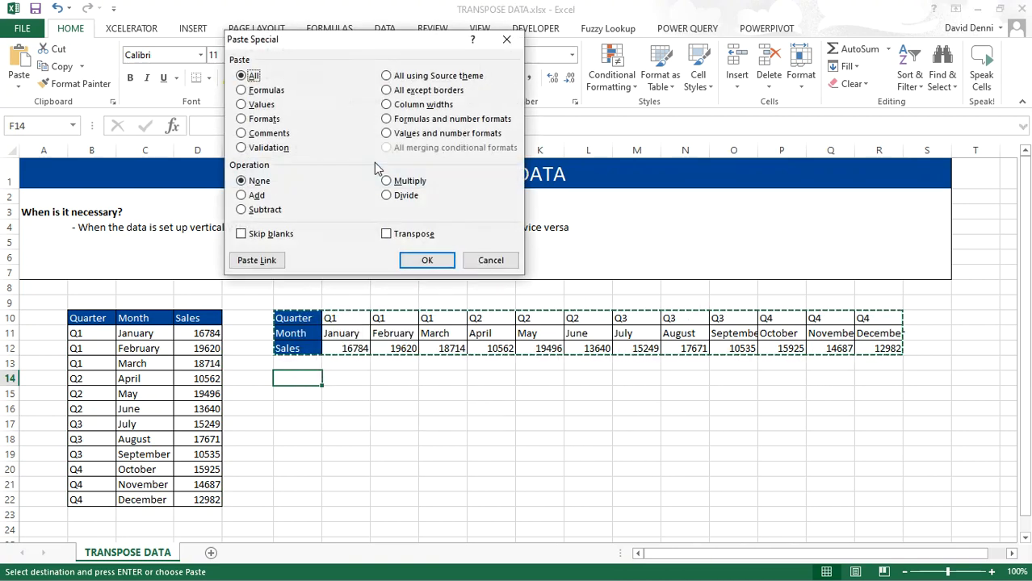
pyautogui.click(386, 234)
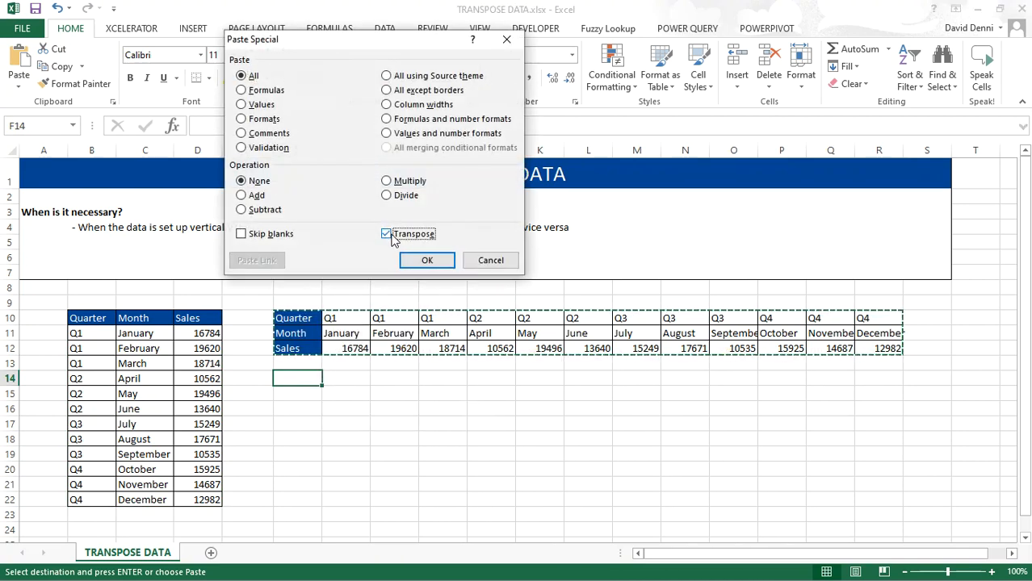
pyautogui.click(419, 261)
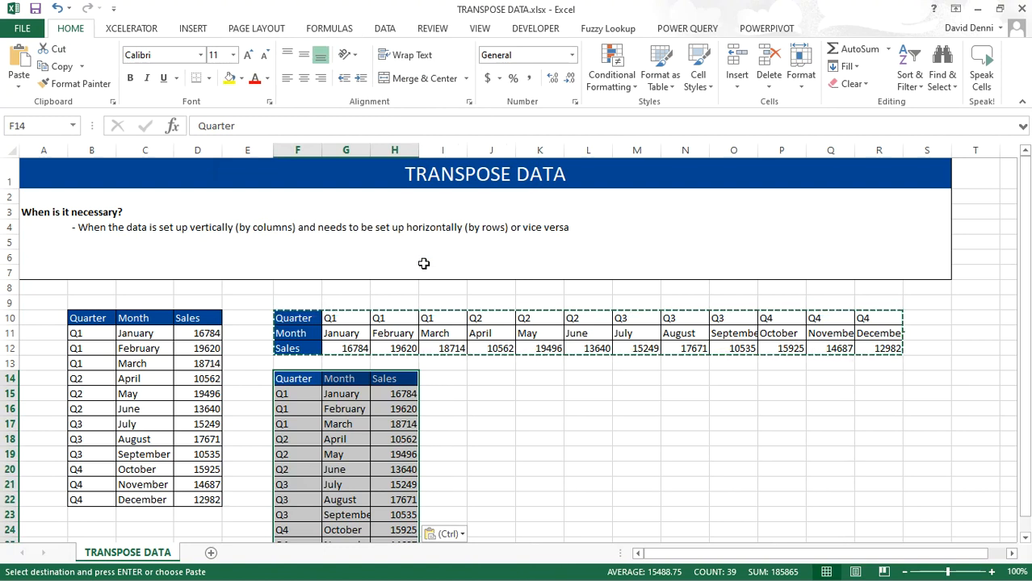
pyautogui.press('Escape')
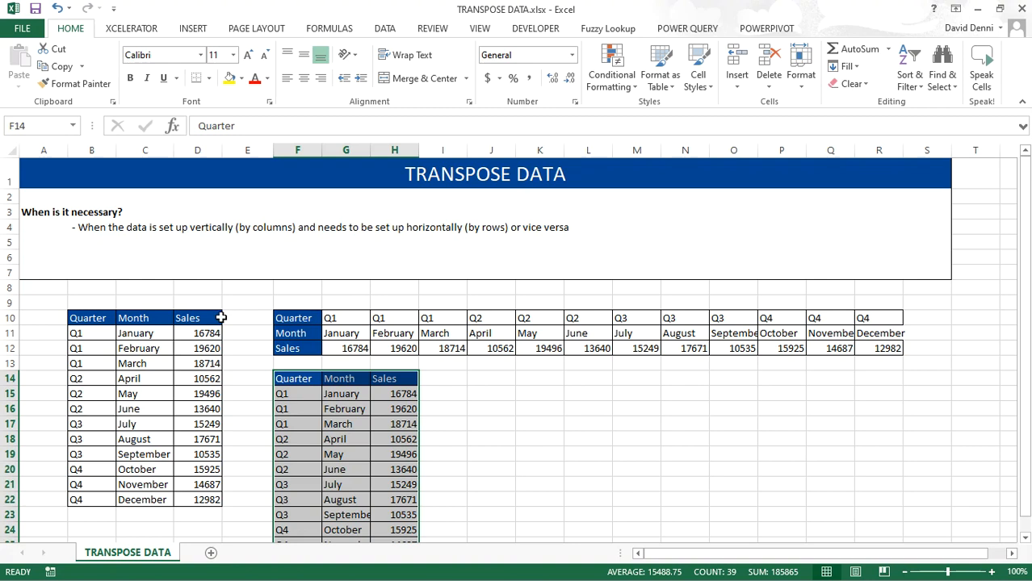
# Step: Change January's sales in D11 to 25000 and check the pasted January sales cells G12 and H15
pyautogui.click(195, 333)
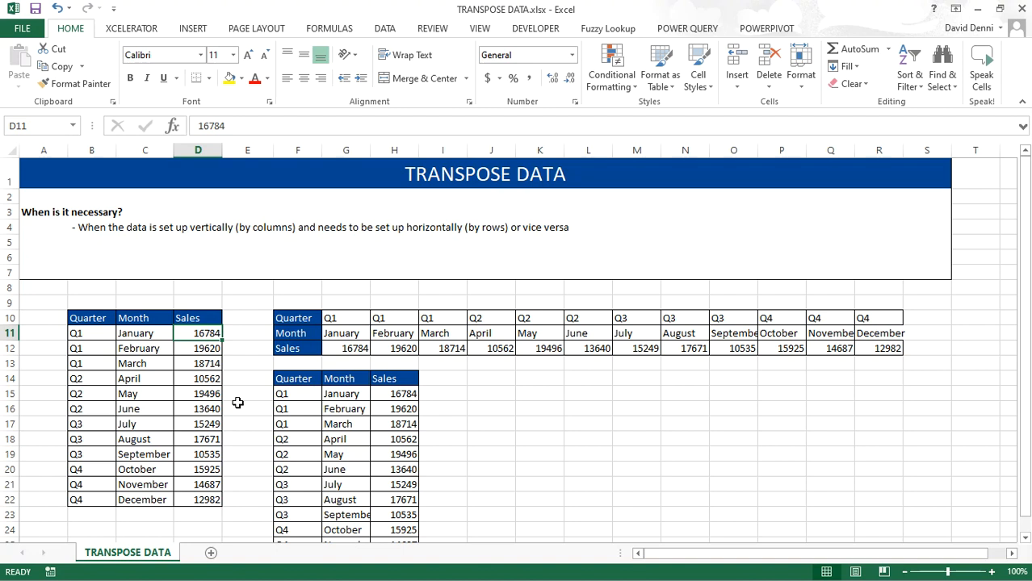
pyautogui.write('25000')
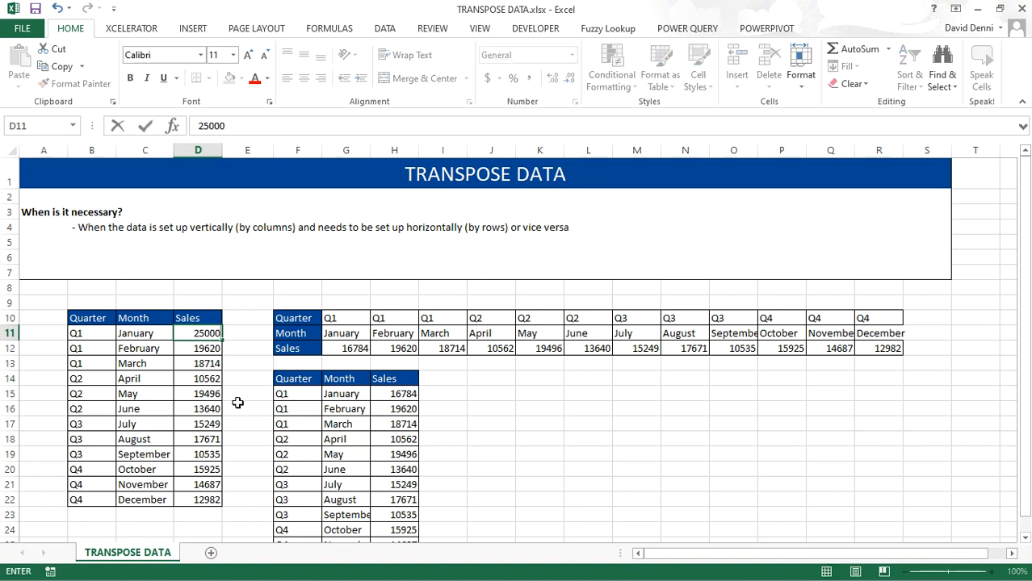
pyautogui.press('Return')
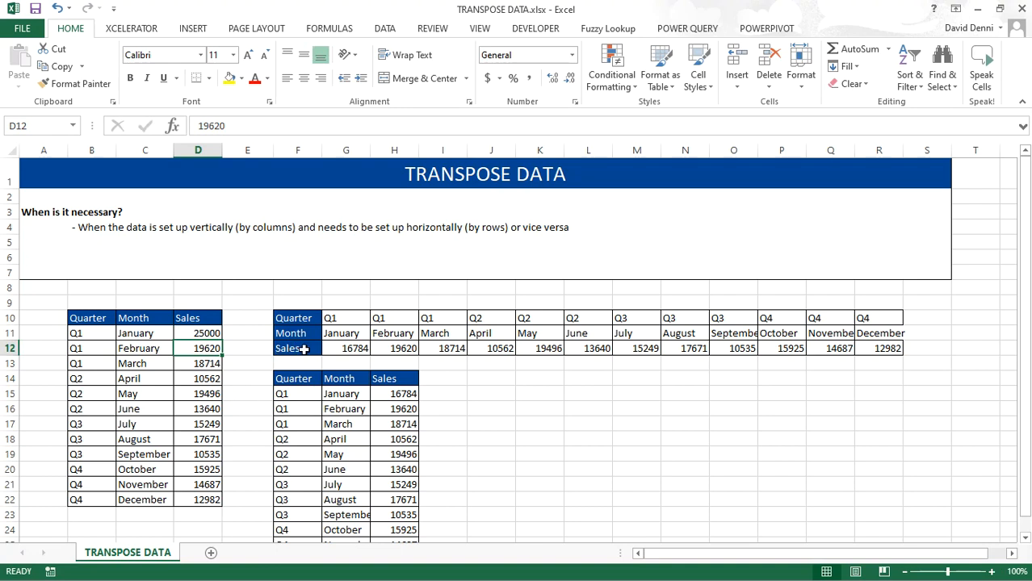
pyautogui.click(343, 349)
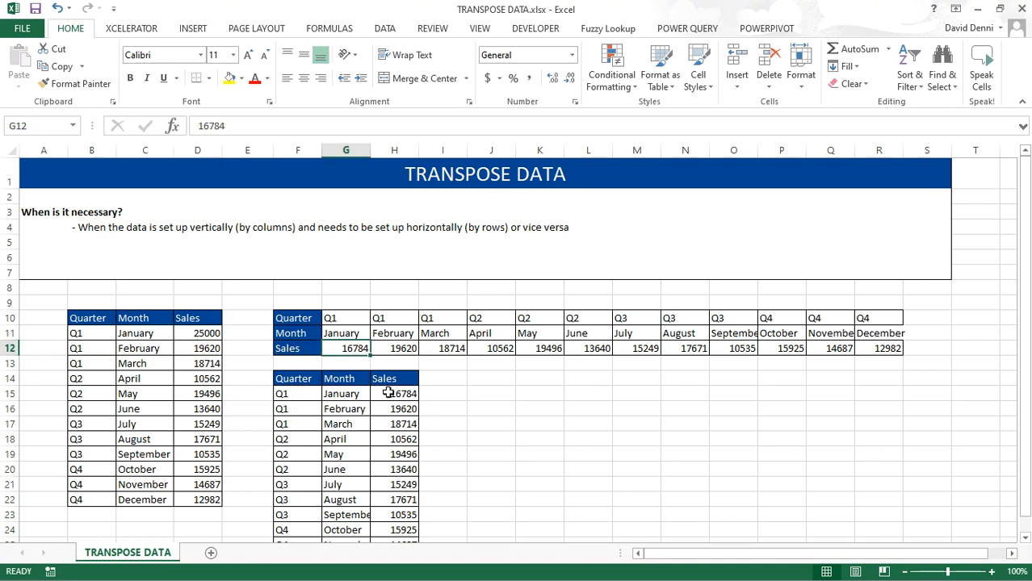
pyautogui.click(389, 393)
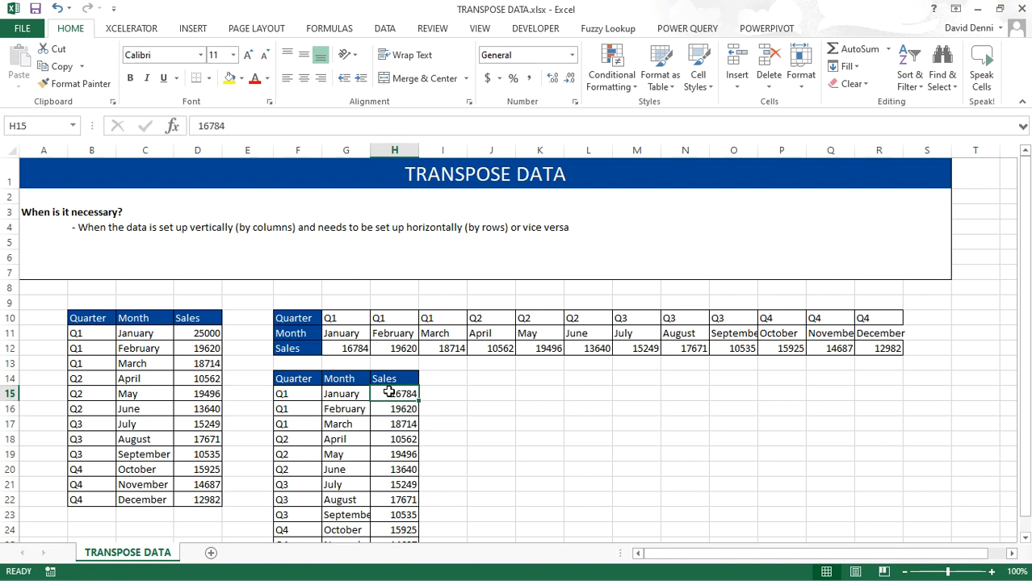
# Step: Clear all contents and formatting from the range F9:S27
pyautogui.moveTo(279, 300); pyautogui.dragTo(910, 526)
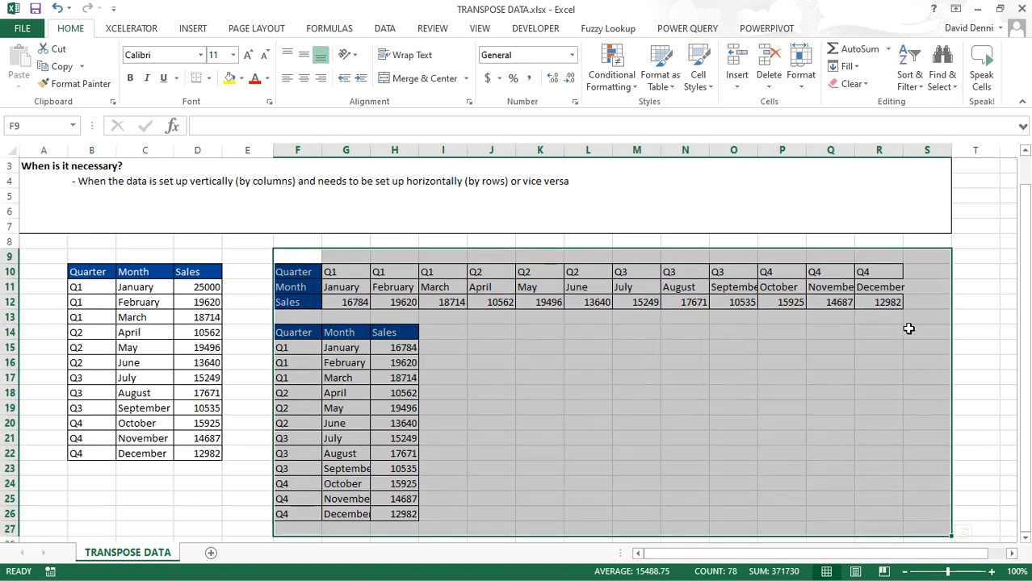
pyautogui.click(854, 84)
pyautogui.click(861, 103)
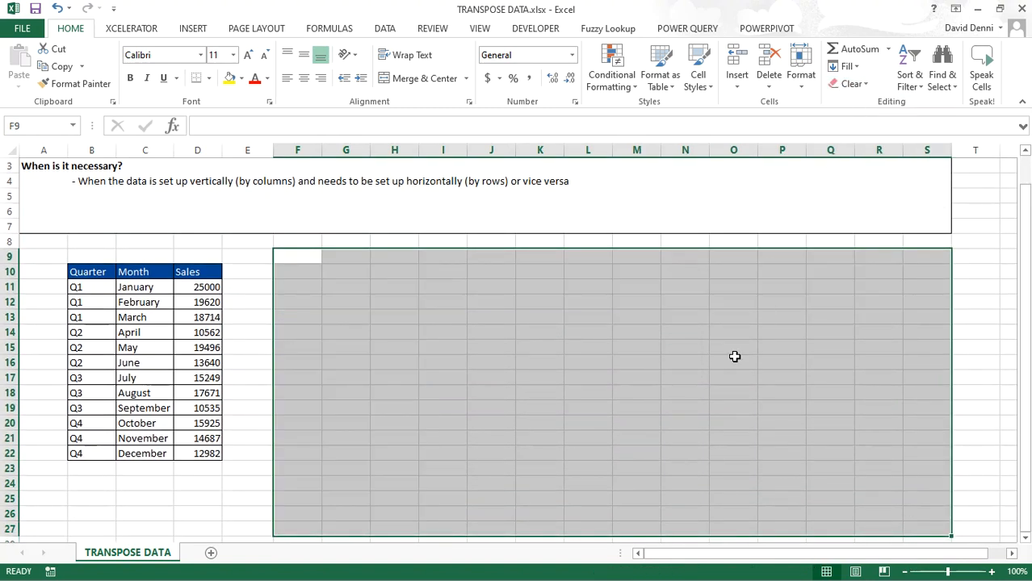
pyautogui.click(647, 416)
pyautogui.scroll(1, 647, 417)
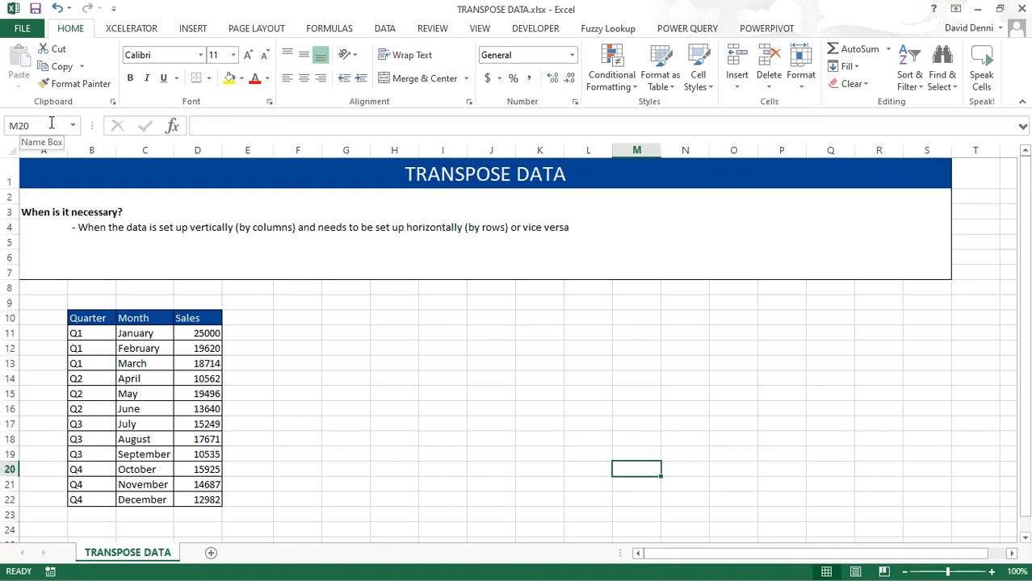
# Step: Enter =TRANSPOSE(B10:D22) as an array formula across the range F10:R12
pyautogui.moveTo(83, 318); pyautogui.dragTo(205, 496)
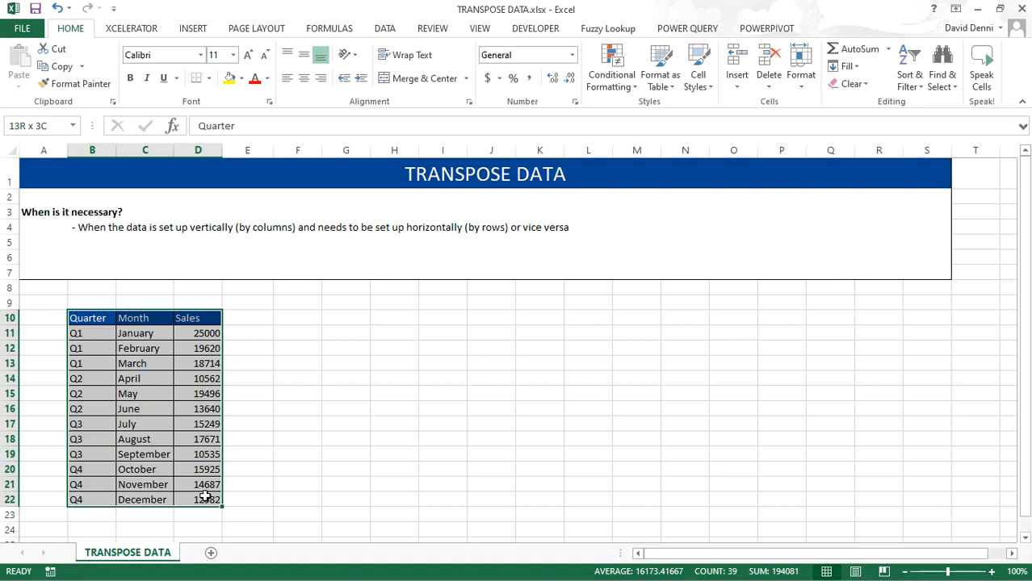
pyautogui.click(301, 322)
pyautogui.moveTo(301, 322); pyautogui.dragTo(855, 350)
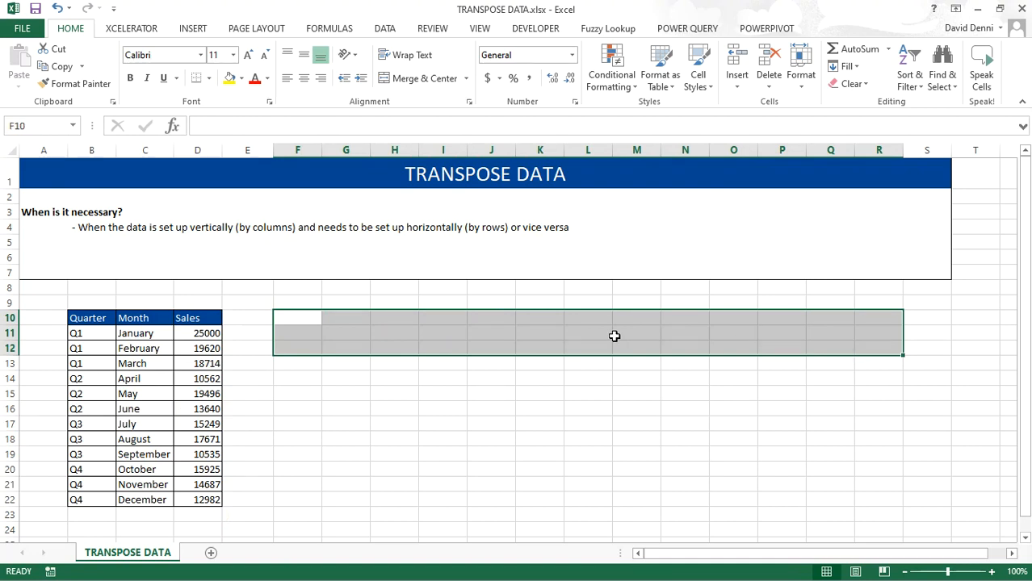
pyautogui.click(222, 126)
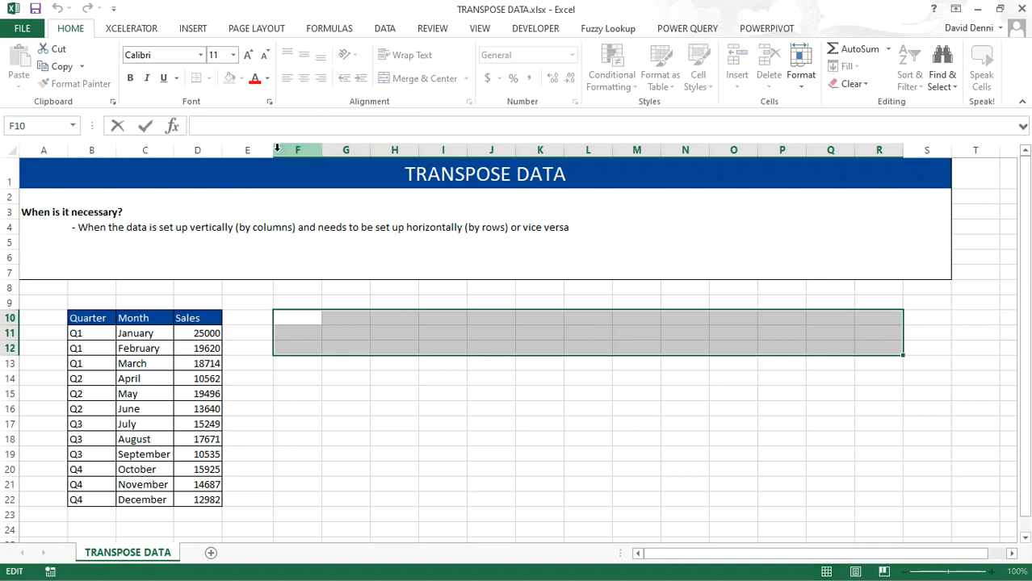
pyautogui.write('=tra')
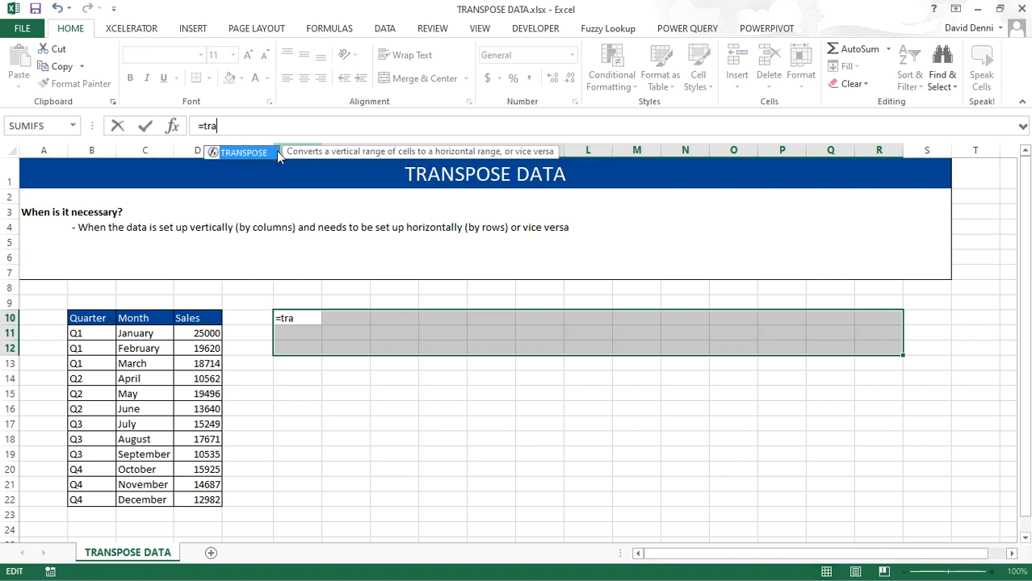
pyautogui.write('nspose(')
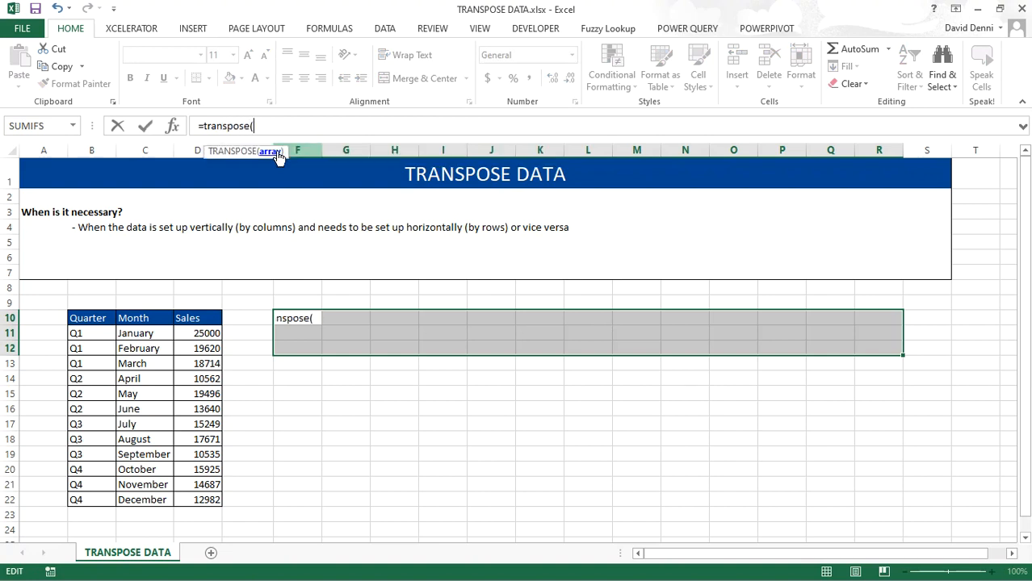
pyautogui.click(92, 322)
pyautogui.moveTo(93, 321); pyautogui.dragTo(173, 422)
pyautogui.moveTo(199, 477); pyautogui.dragTo(200, 500)
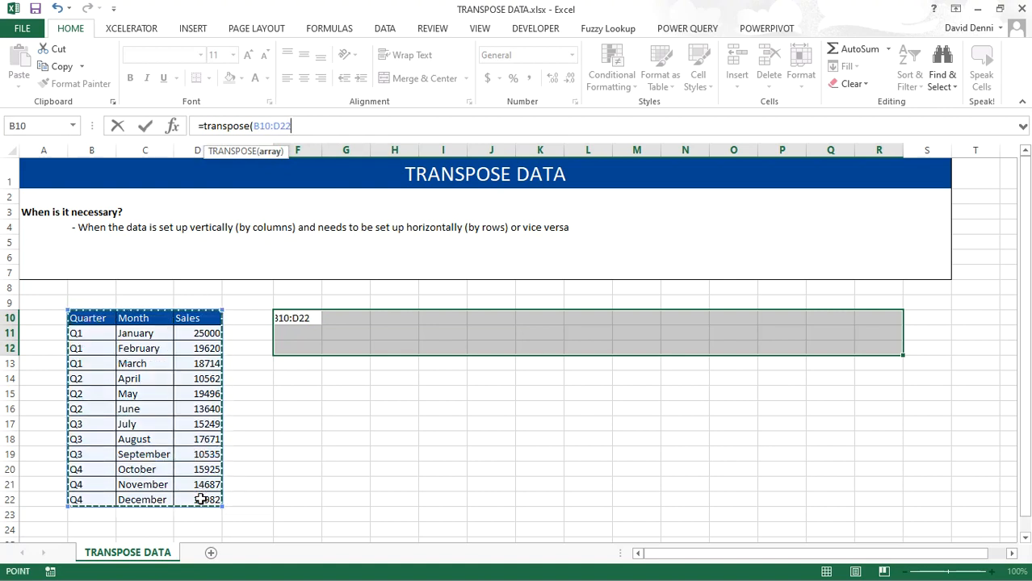
pyautogui.write(')')
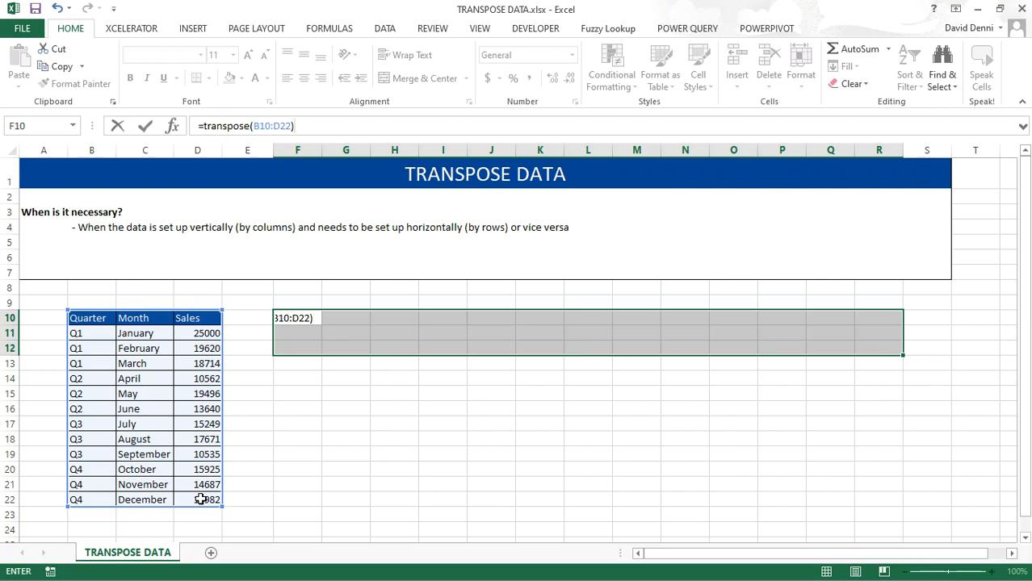
pyautogui.hotkey('ctrl', 'shift', 'Return')
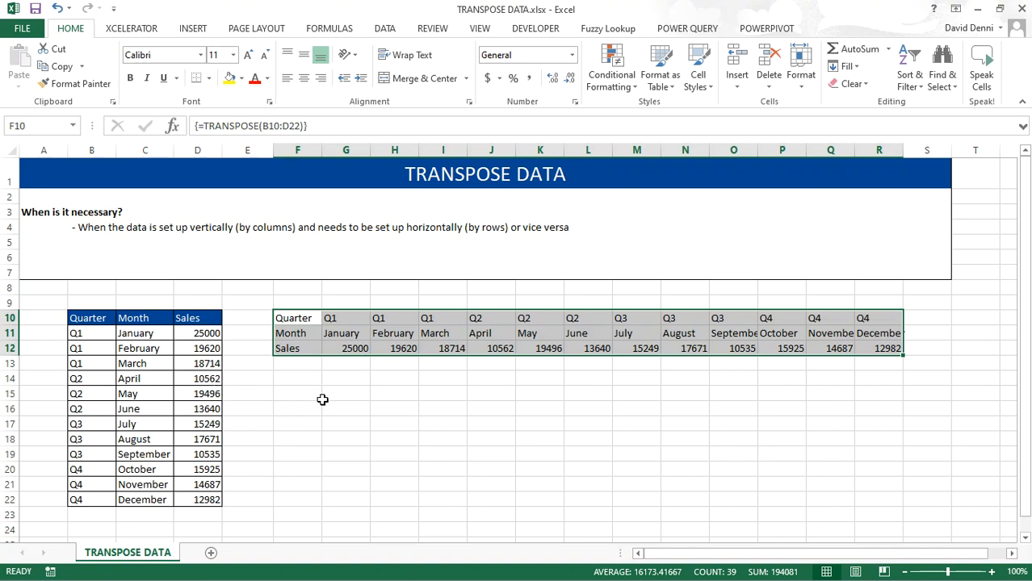
# Step: Change January's sales in D11 to 12000
pyautogui.click(322, 400)
pyautogui.click(206, 334)
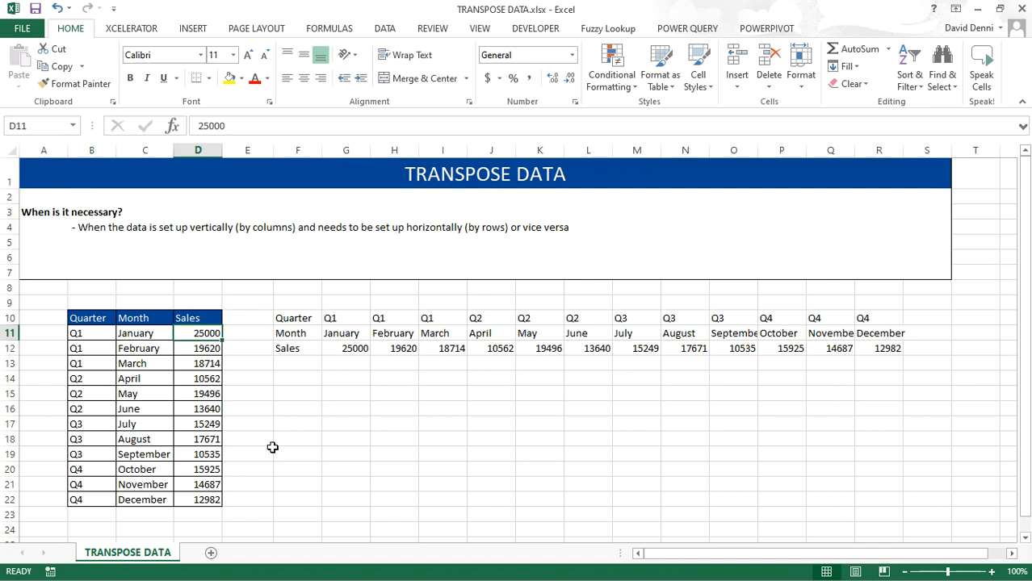
pyautogui.write('12000')
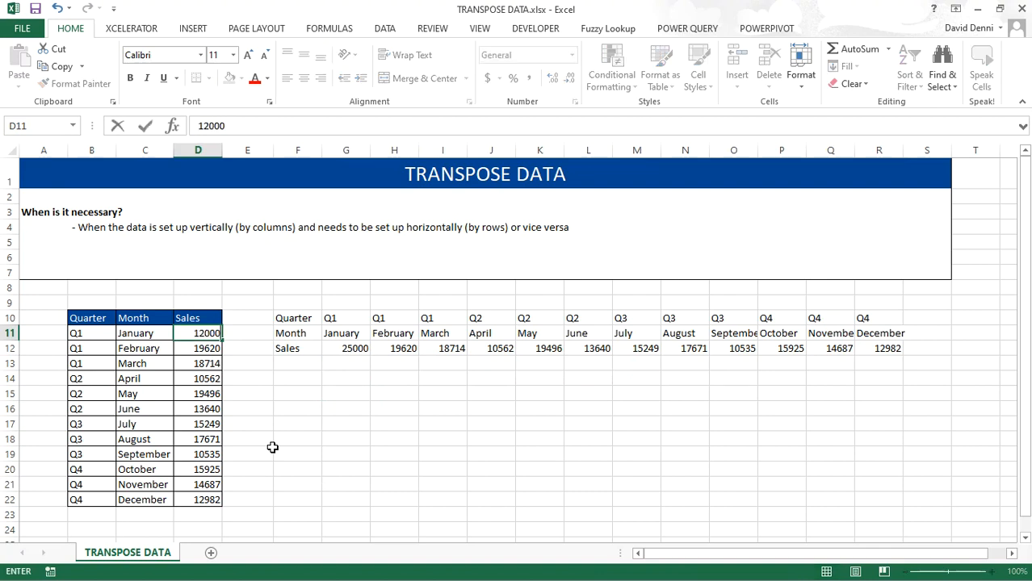
pyautogui.press('Return')
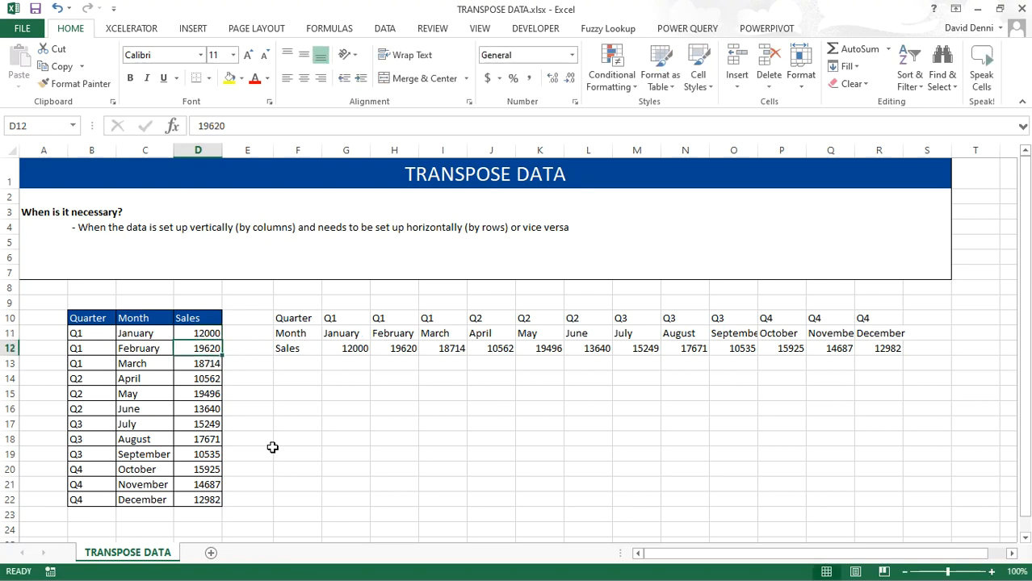